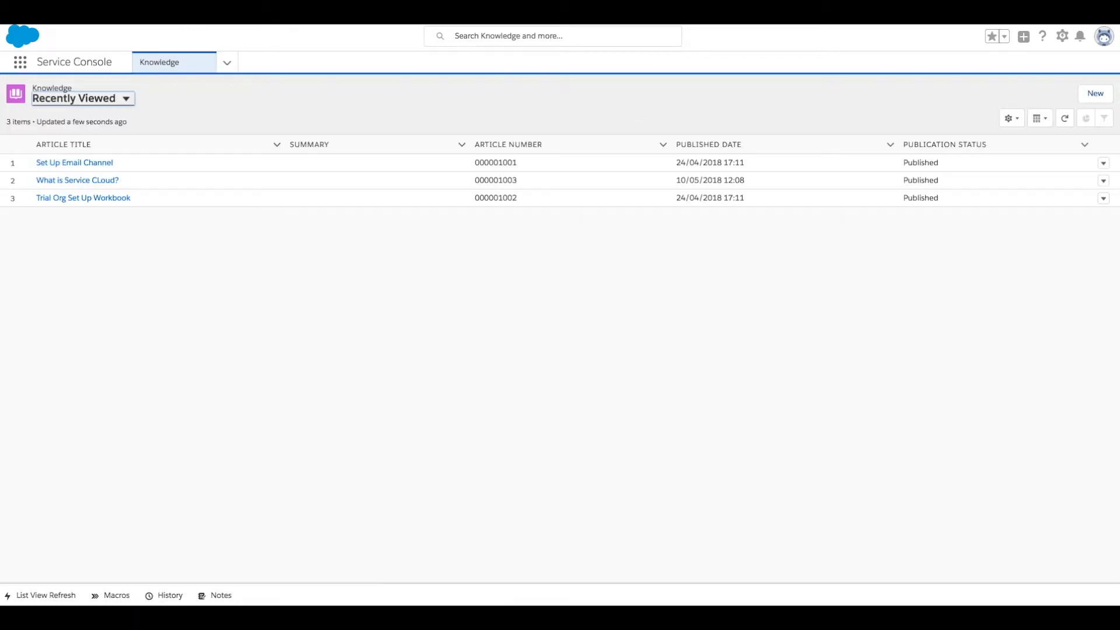
Switch the console navigation to Cases and open case 00001009, 'How do I set up email?'
left_click(227, 61)
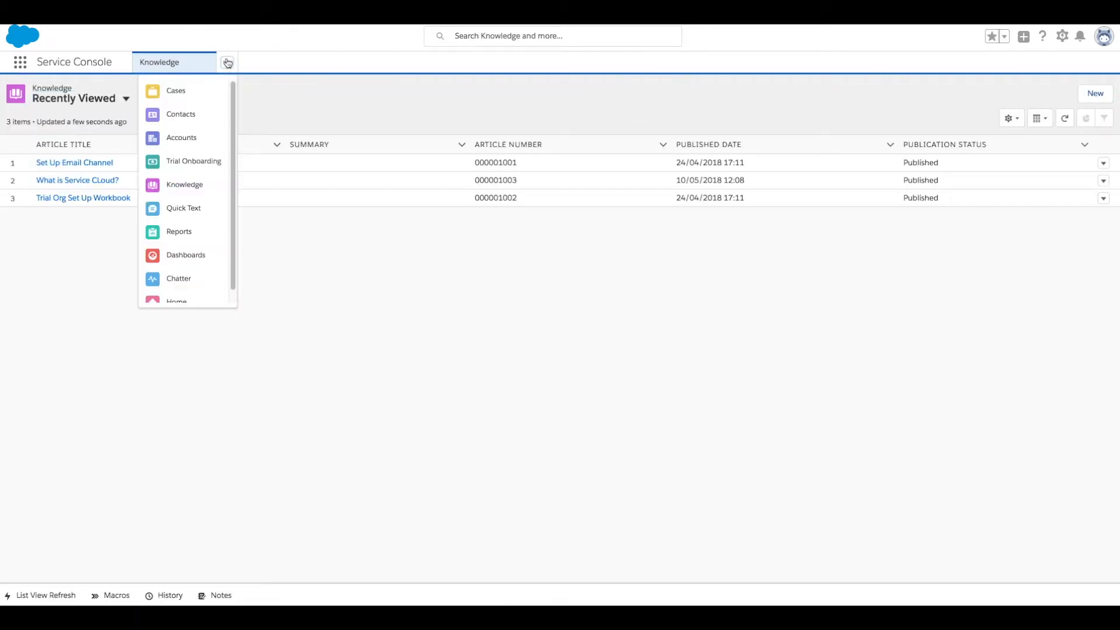
left_click(177, 93)
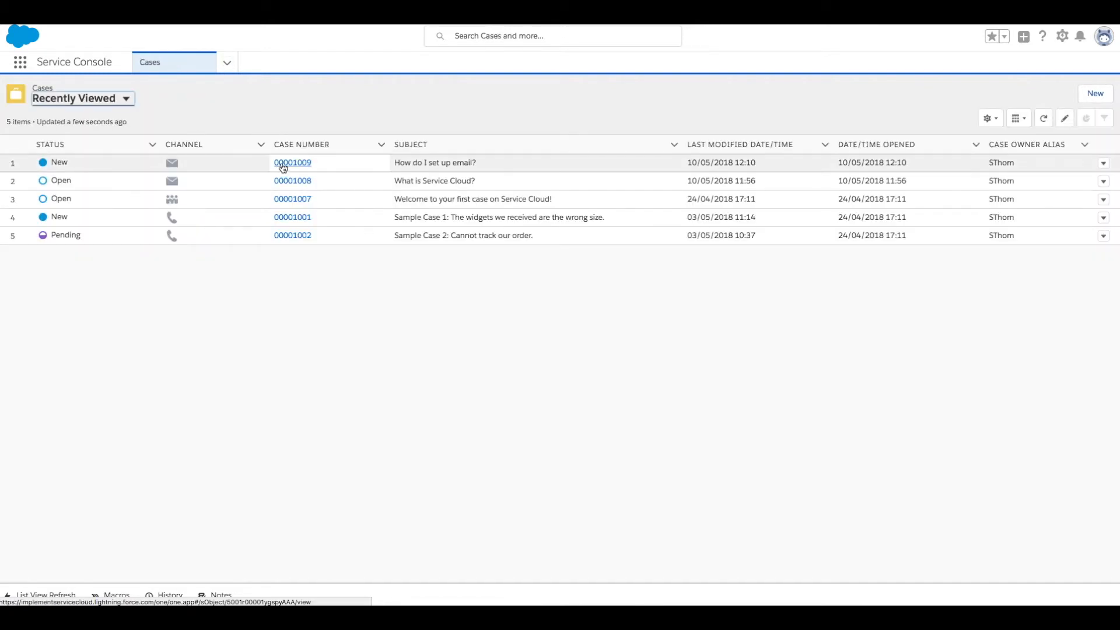
left_click(289, 163)
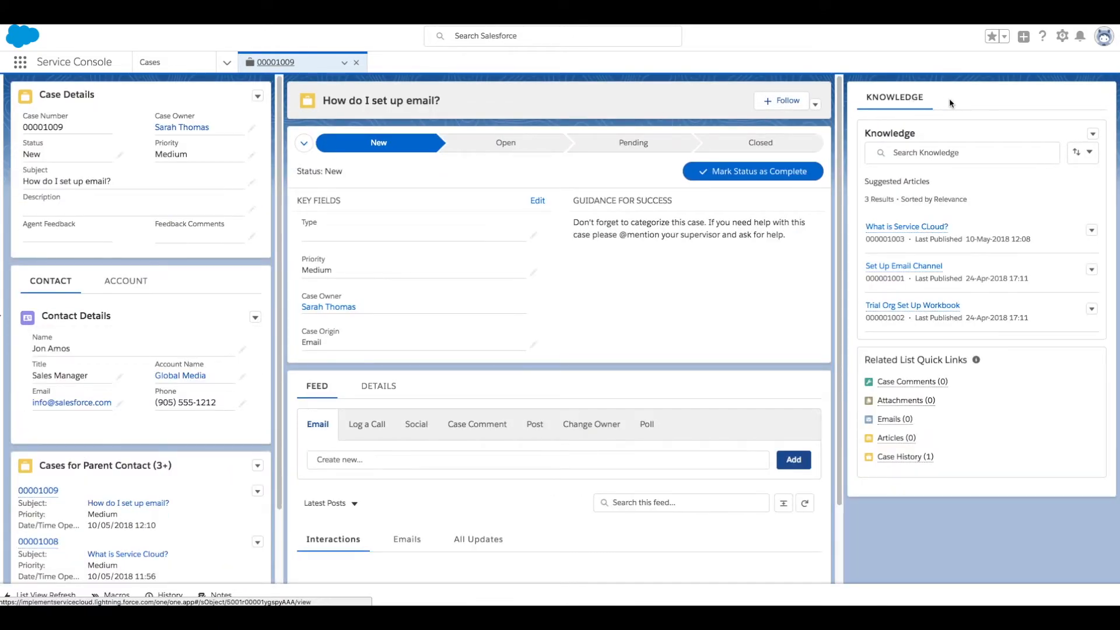
left_click(1063, 38)
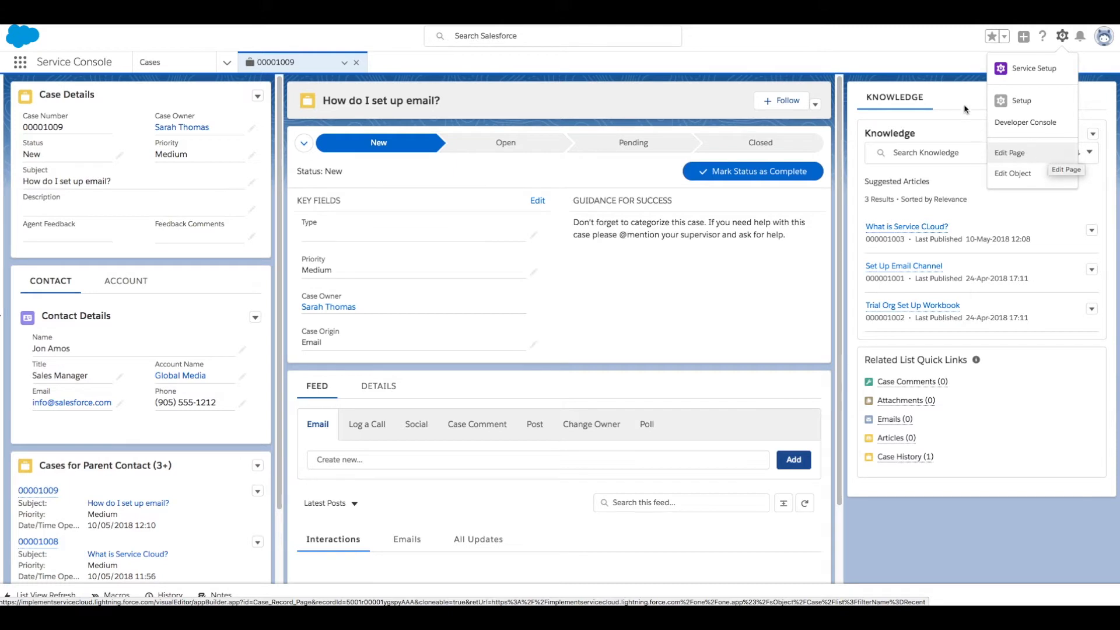
left_click(960, 98)
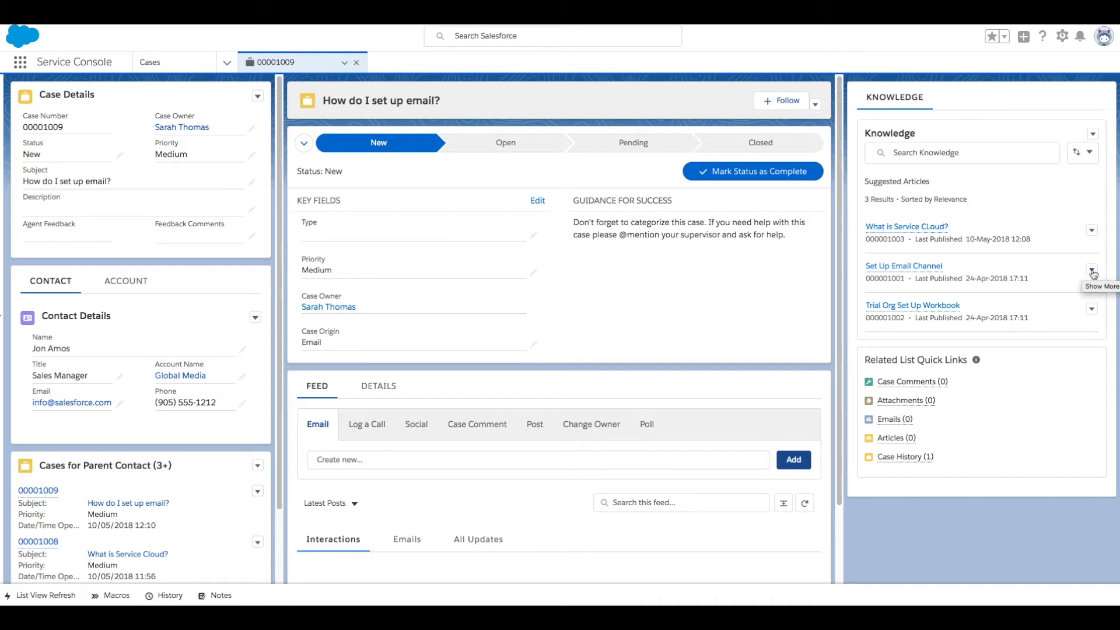
Insert the 'Set Up Email Channel' knowledge article into the case's email draft
left_click(1091, 270)
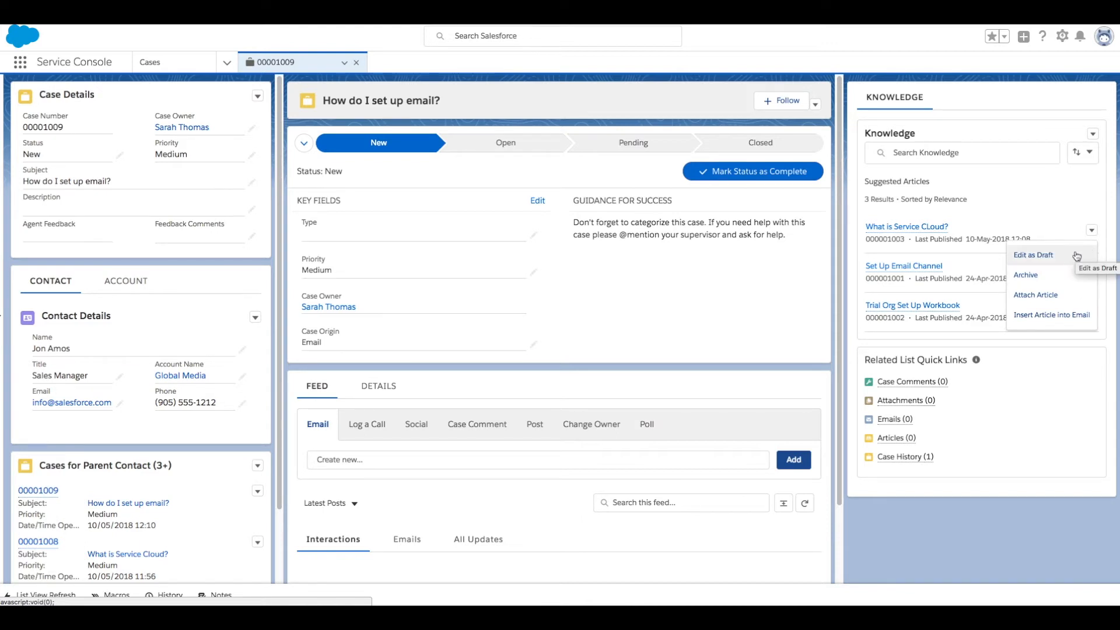
left_click(1059, 315)
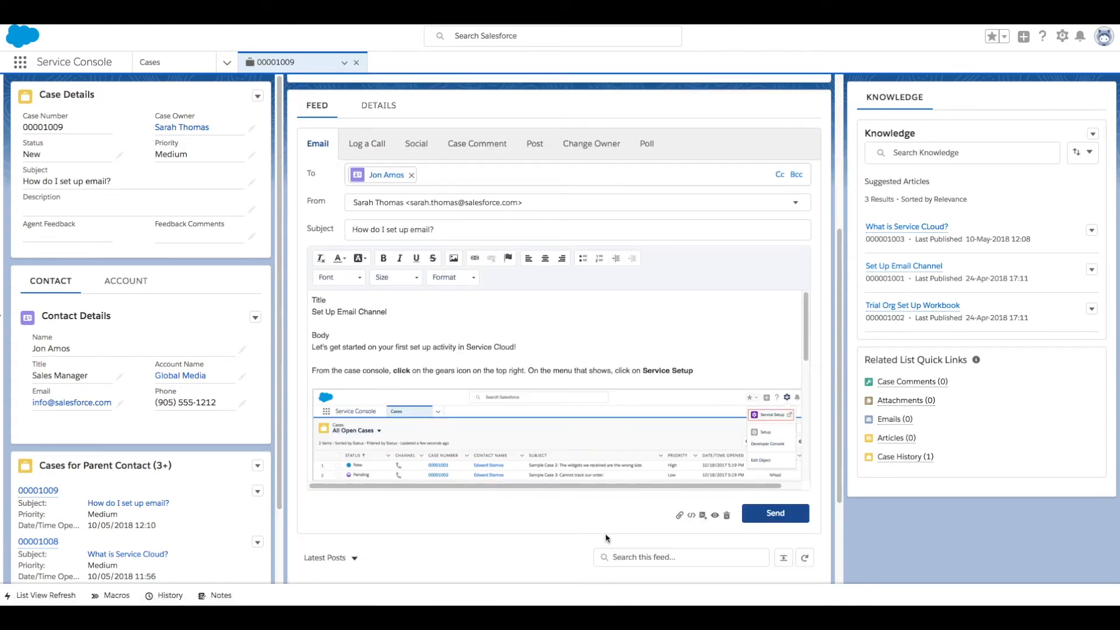
scroll(613, 419, "down", 2)
scroll(614, 418, "down", 3)
scroll(614, 418, "down", 3)
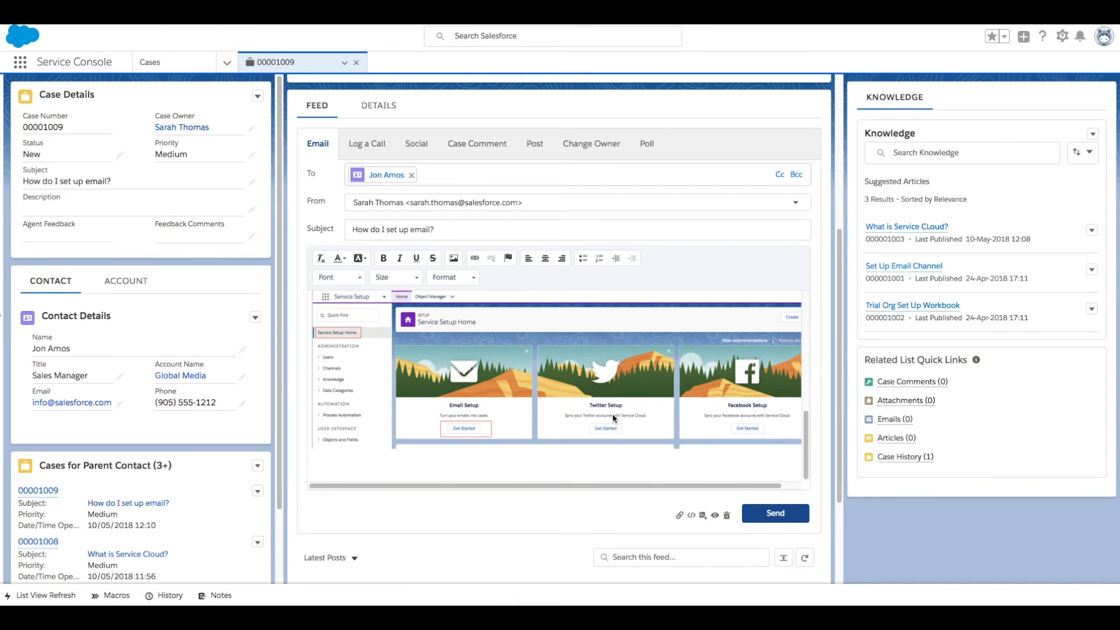